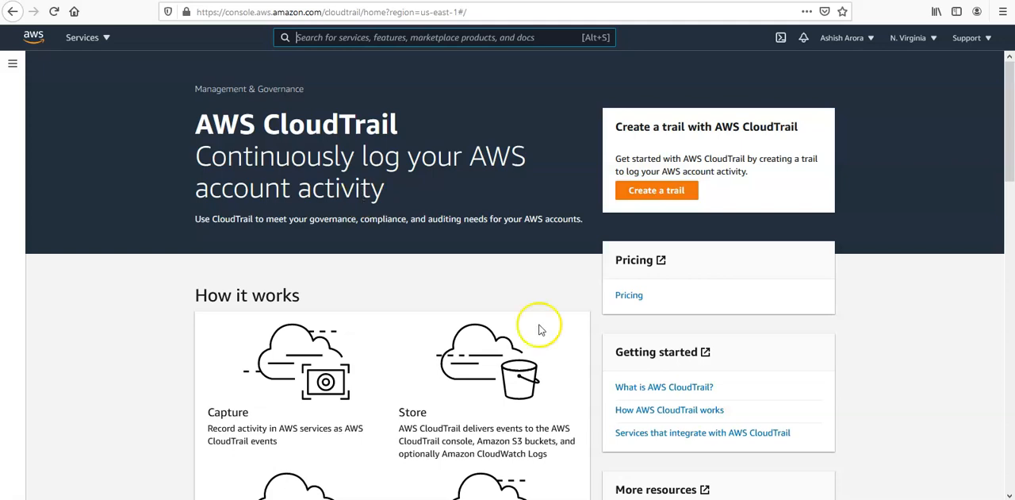
Create a CloudTrail quick trail named management-events with the default log bucket
scroll(582, 289, down, 8)
scroll(584, 286, up, 4)
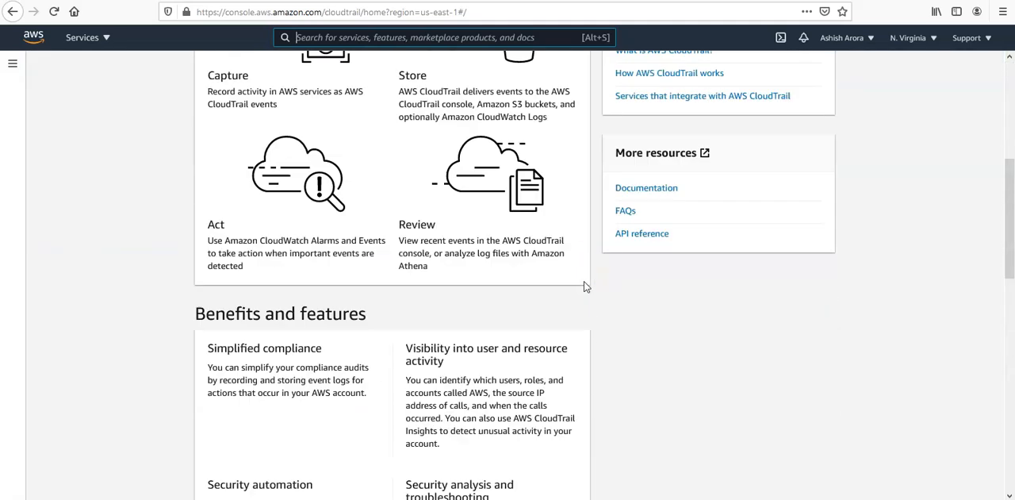
scroll(584, 286, up, 4)
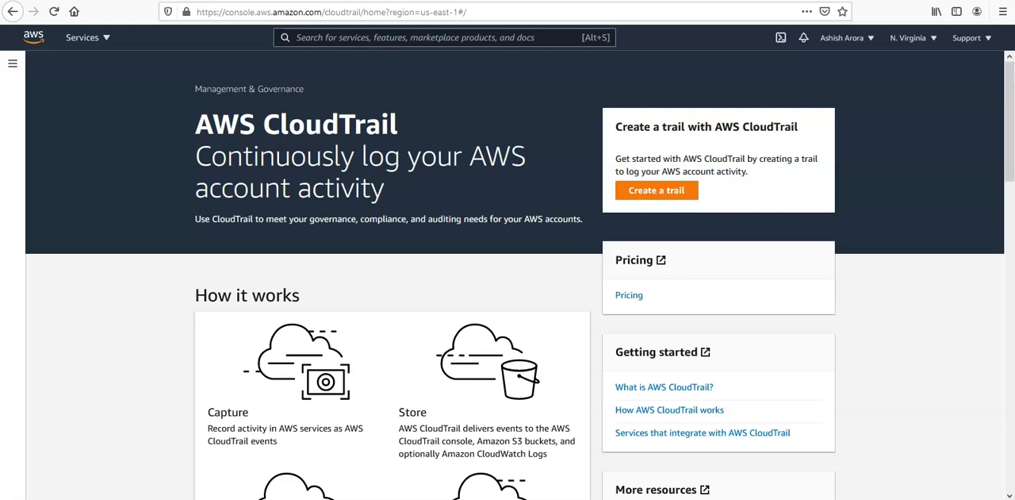
click(657, 191)
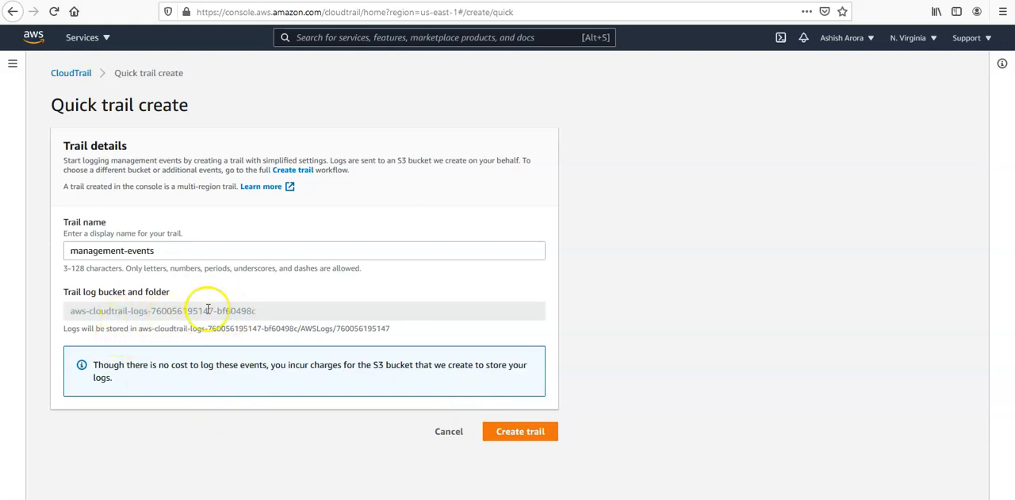
click(185, 251)
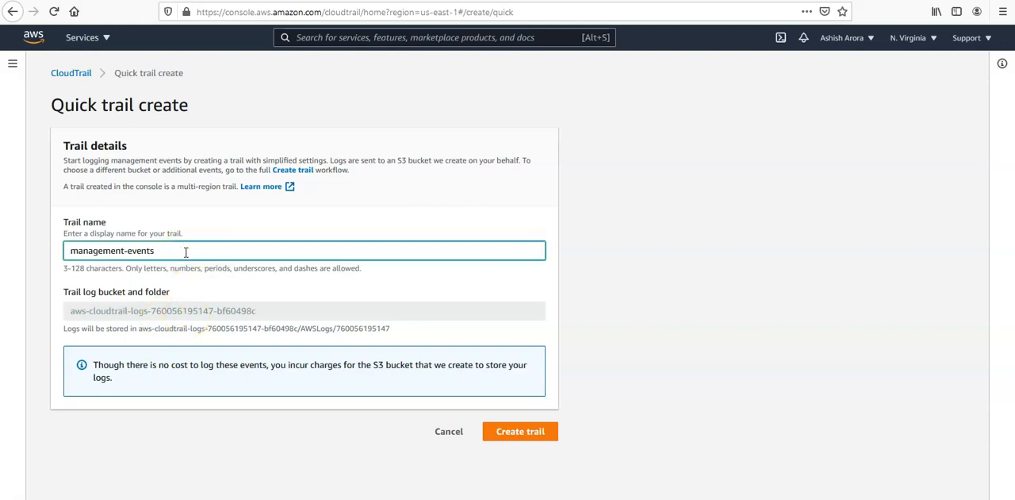
click(519, 430)
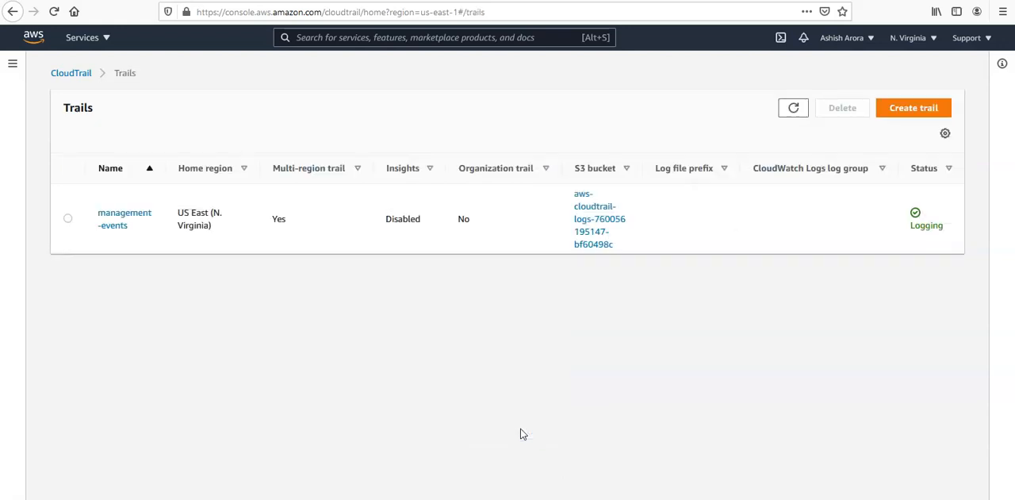
Open the management-events trail's S3 log location and look inside its CloudTrail folder
click(111, 224)
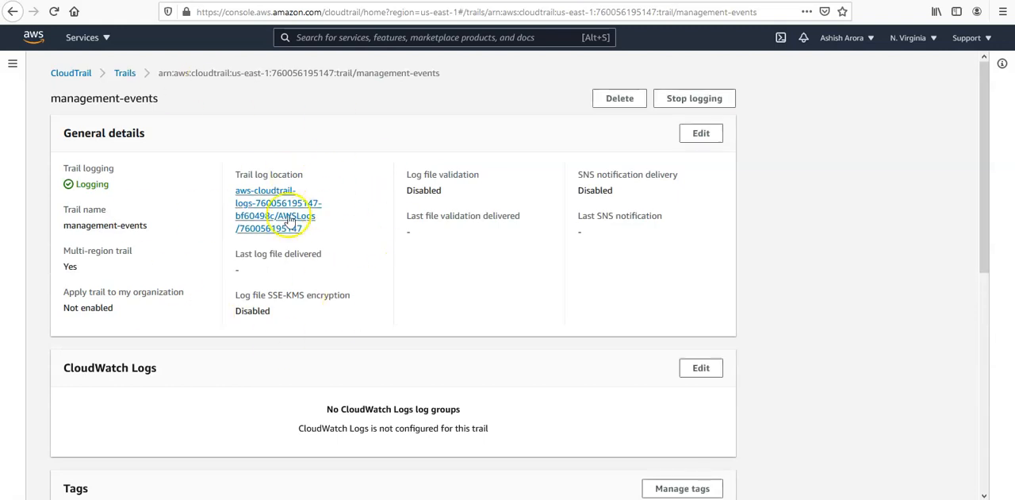
click(264, 215)
click(468, 225)
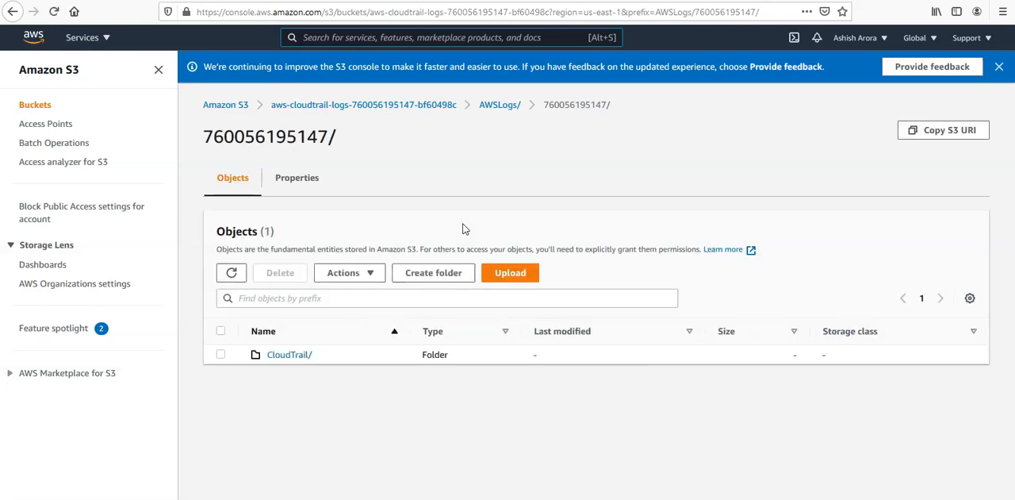
click(290, 354)
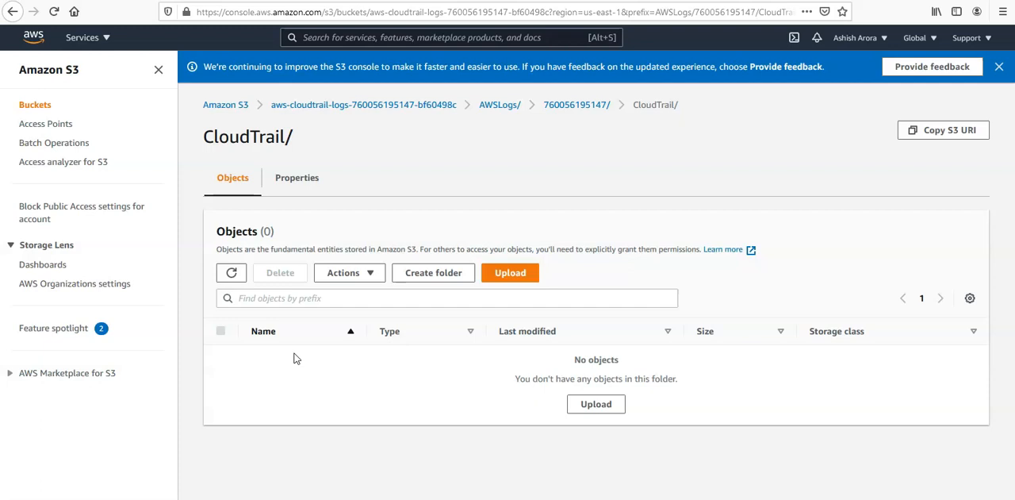
Return to the CloudTrail dashboard and open the full event history
click(352, 39)
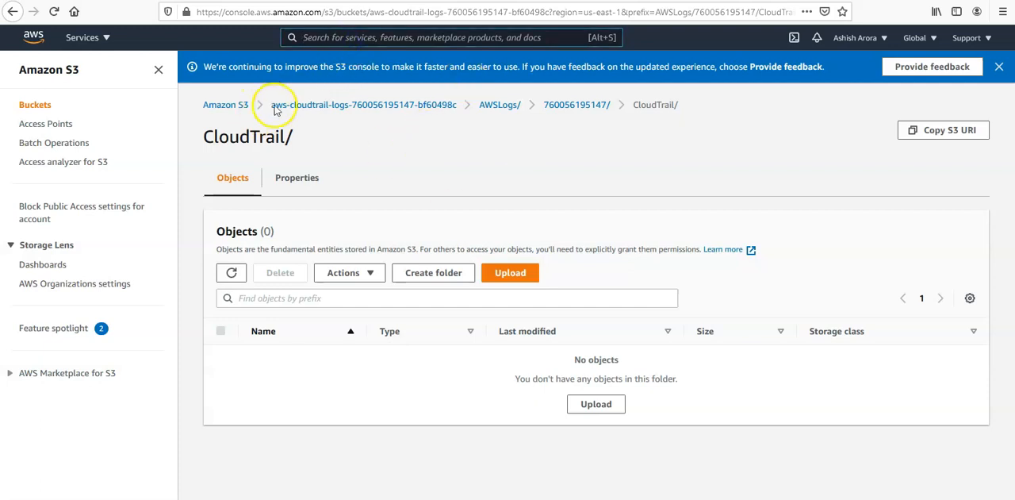
click(109, 40)
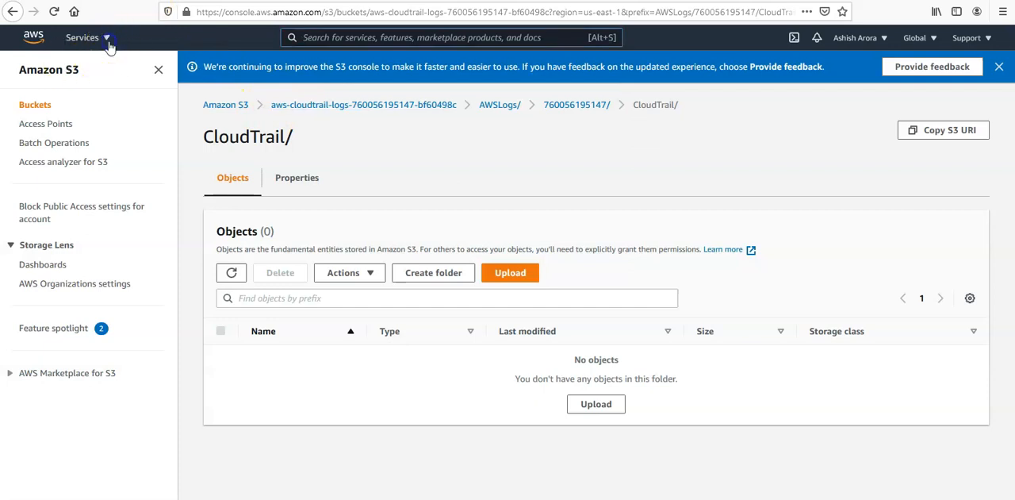
click(78, 184)
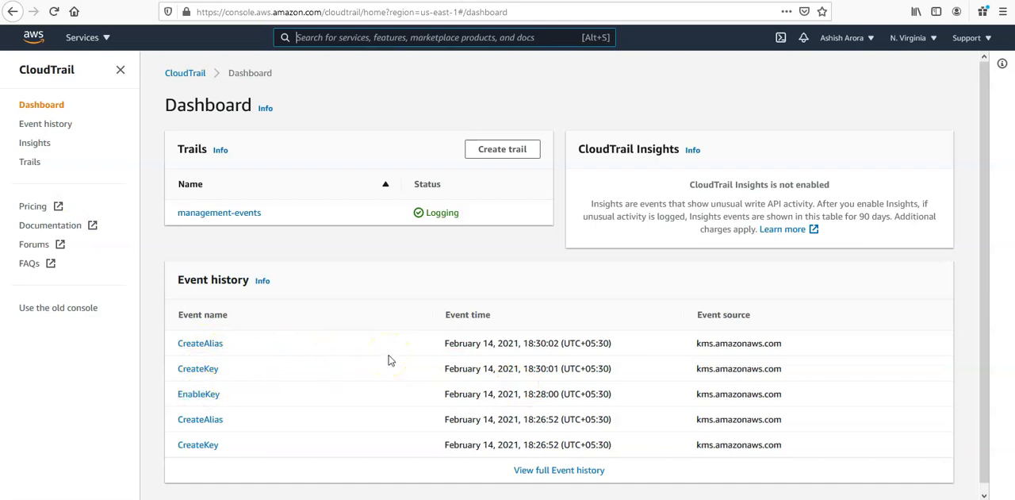
click(556, 470)
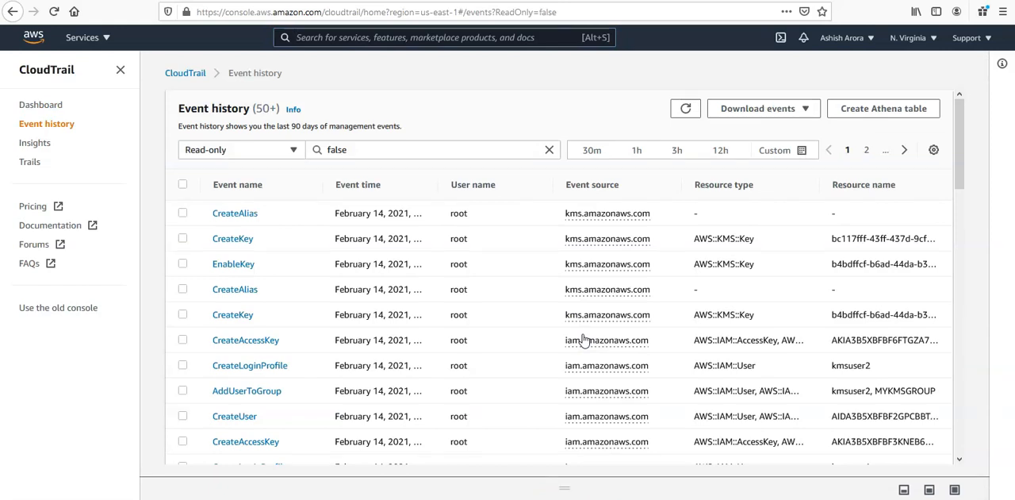
Open the AddUserToGroup event for kmsuser2 and examine the source IP address, group name and user name in its record
click(247, 391)
scroll(575, 324, down, 2)
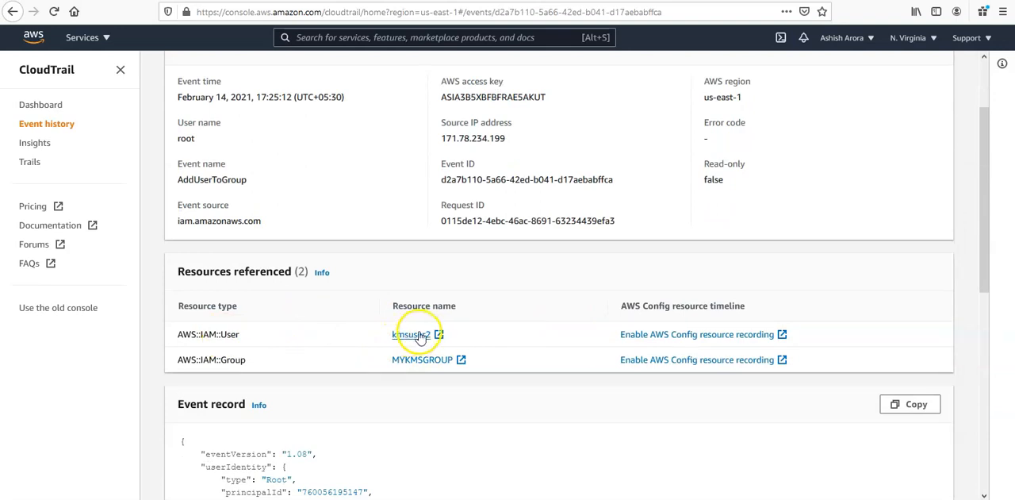
scroll(420, 336, down, 4)
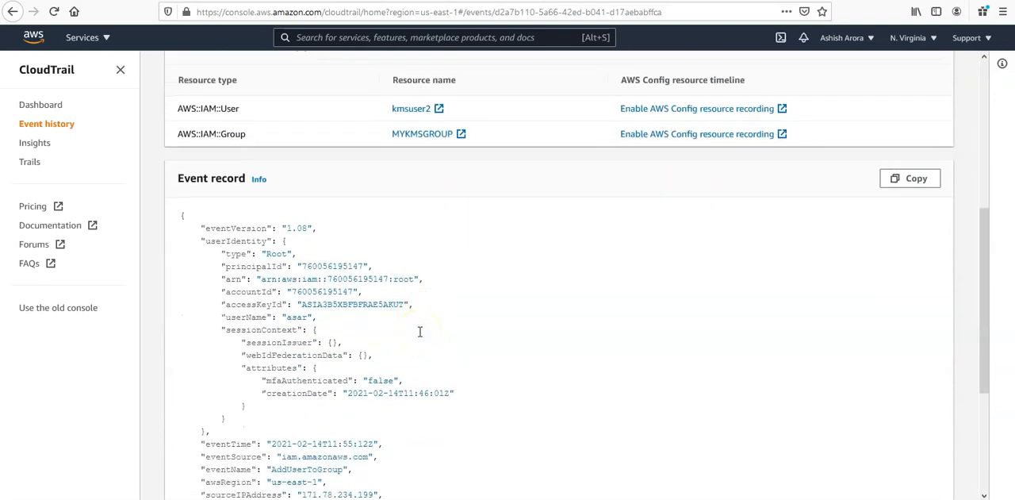
scroll(421, 332, down, 3)
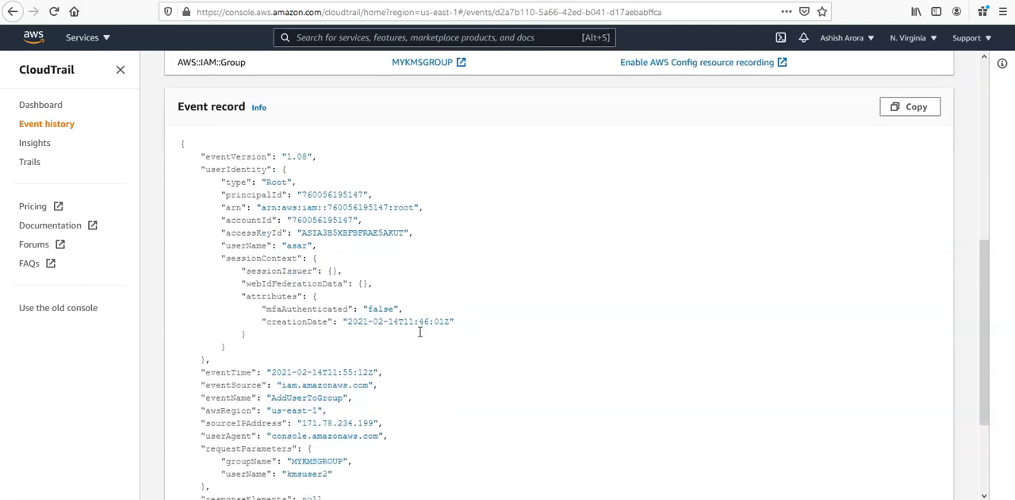
scroll(420, 332, down, 1)
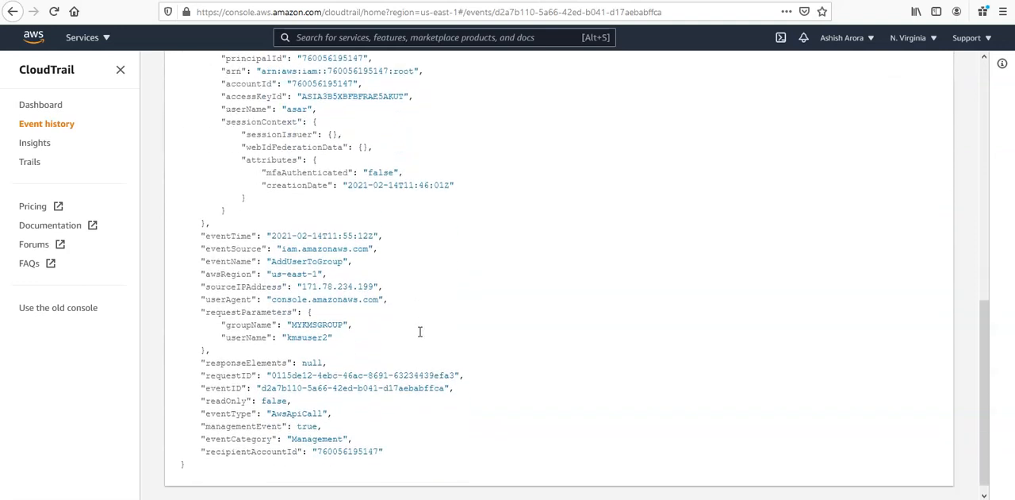
drag(272, 251, 356, 278)
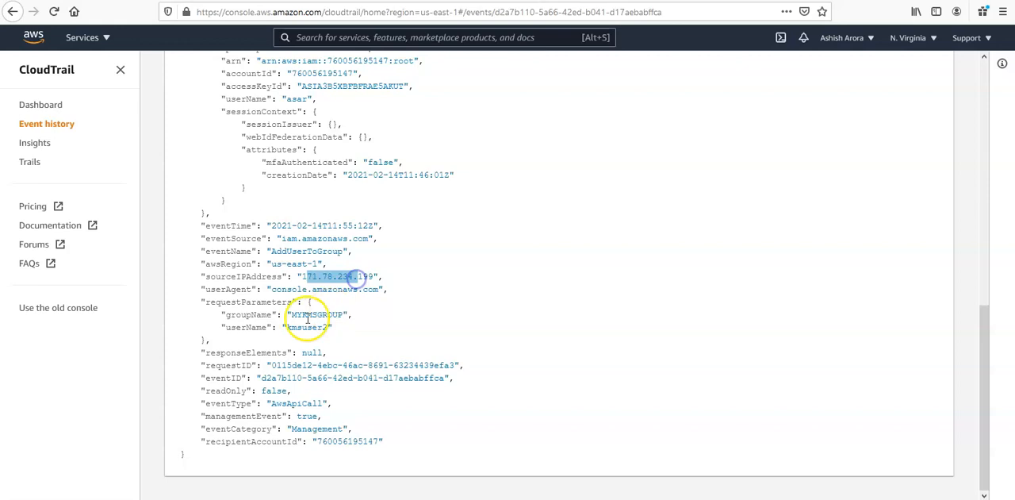
drag(290, 314, 343, 314)
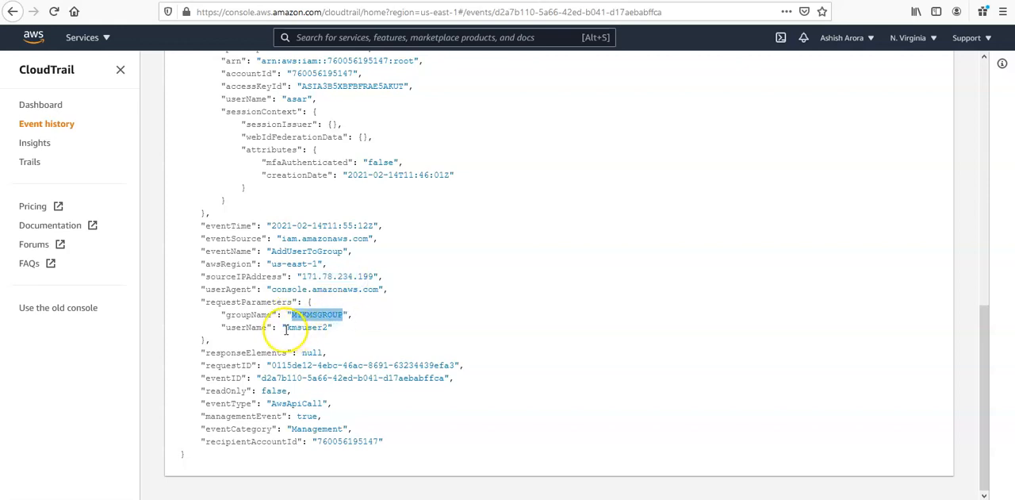
drag(287, 327, 328, 327)
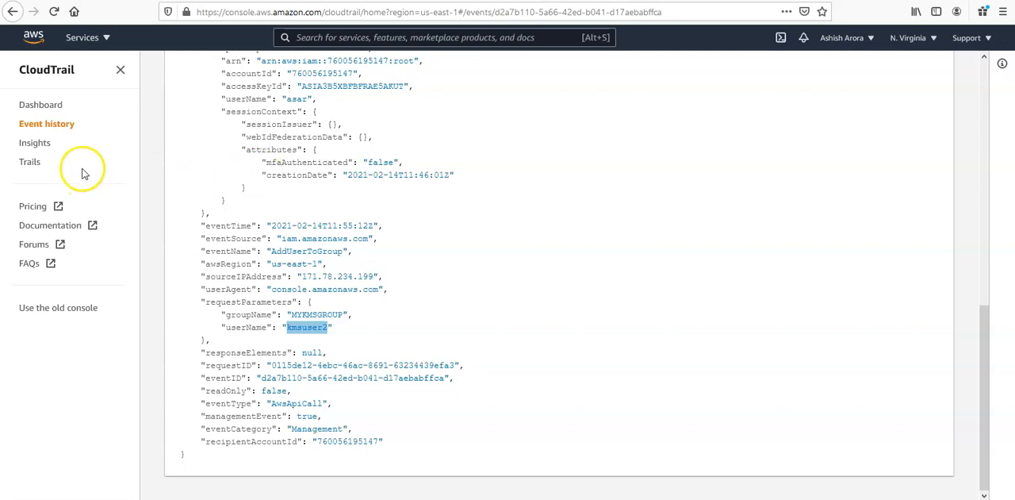
Return to the event history and filter it by resource type AWS::KMS::Key
click(50, 127)
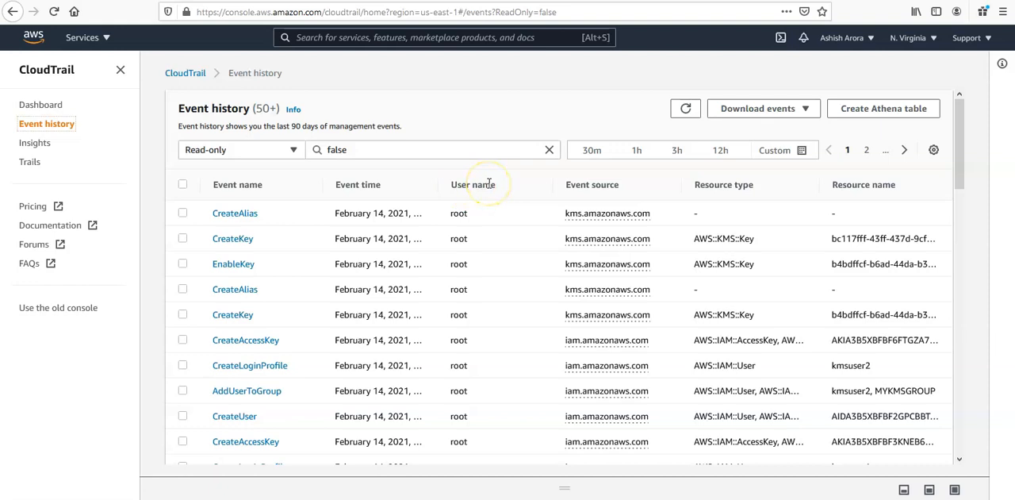
click(267, 154)
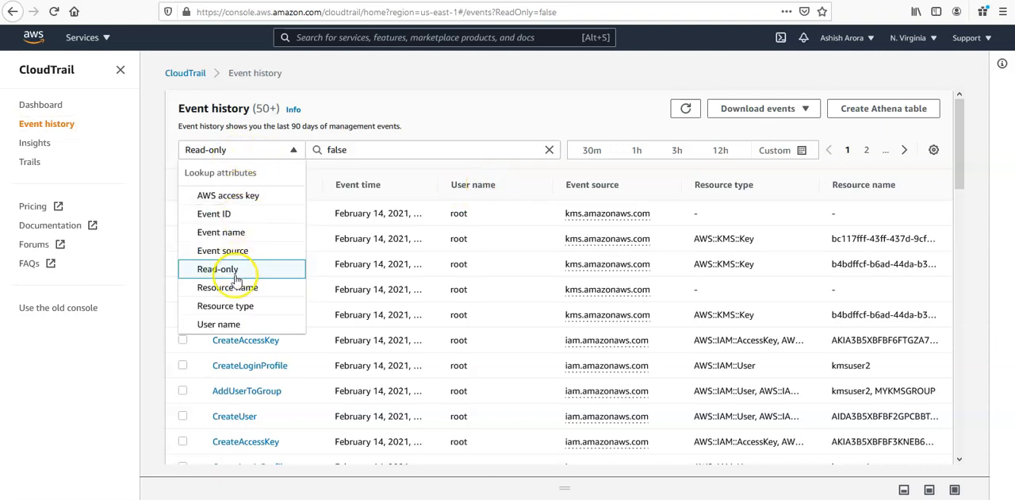
click(235, 305)
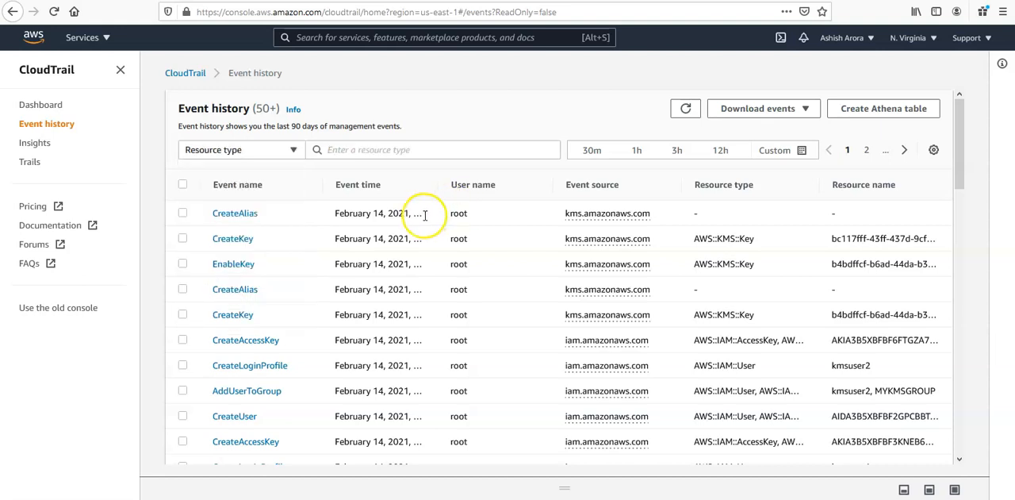
click(378, 151)
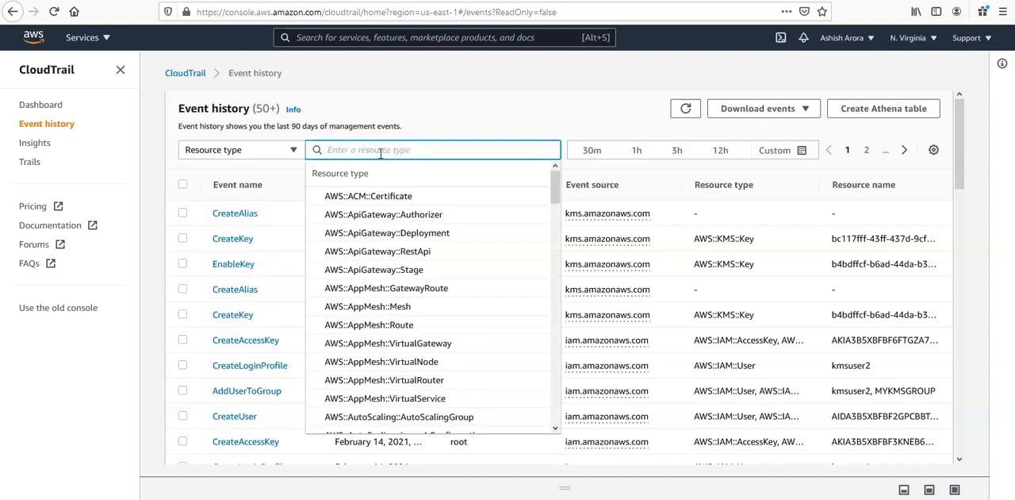
text(kms)
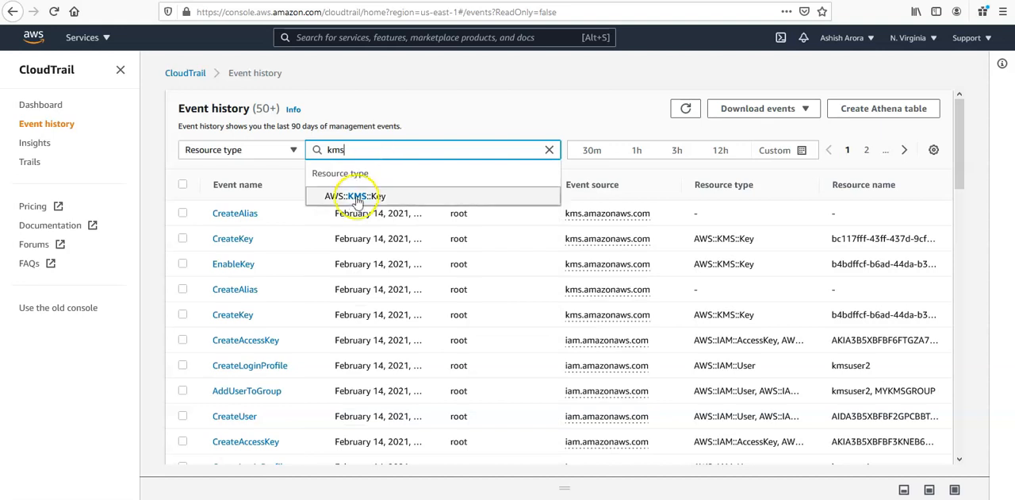
click(349, 195)
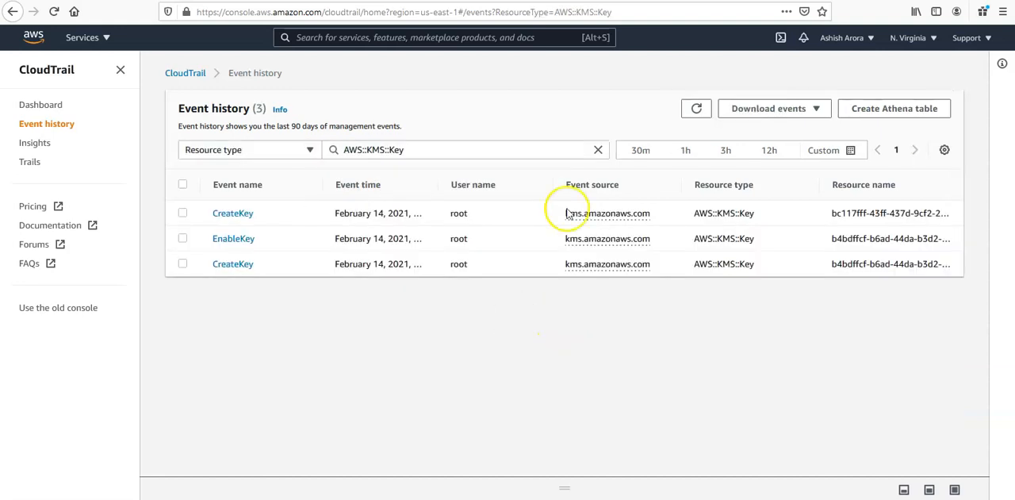
Try limiting the KMS key events to the last 12 hours and clear that time filter
click(848, 152)
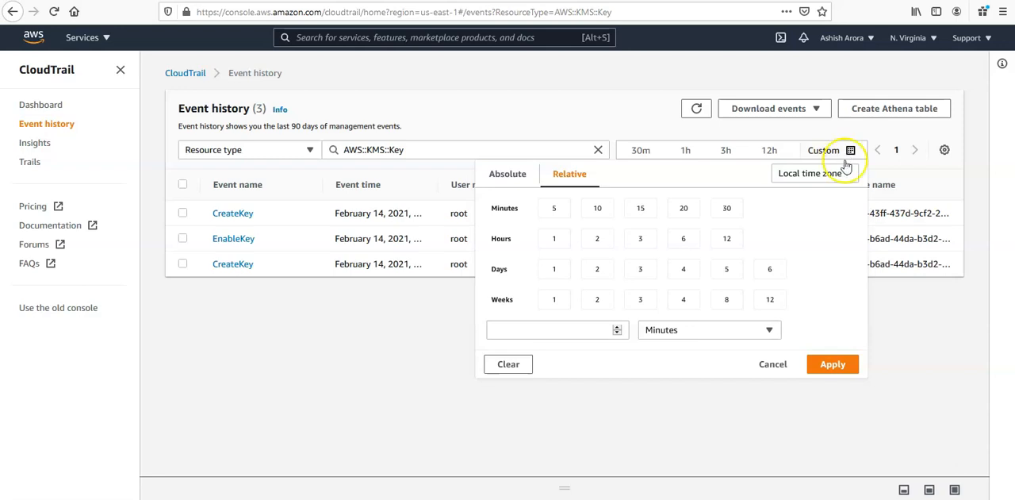
click(768, 151)
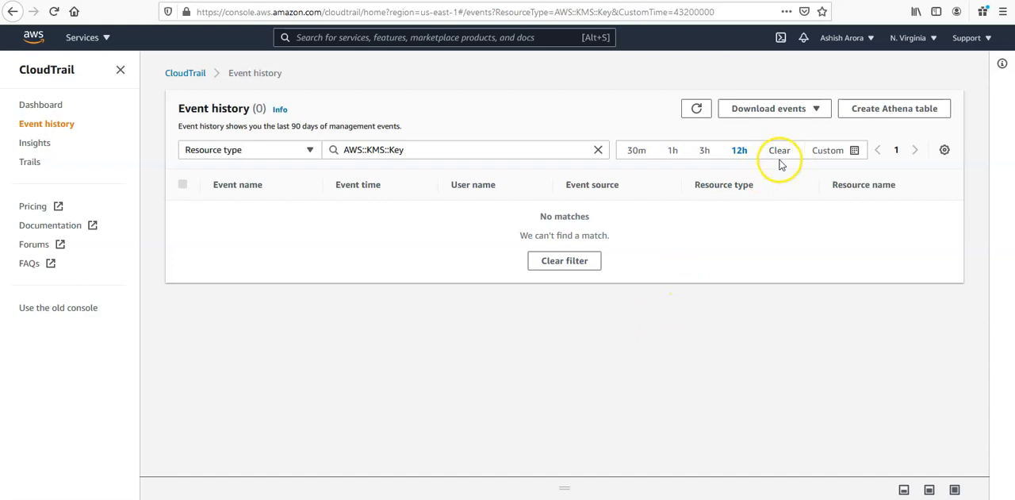
click(778, 155)
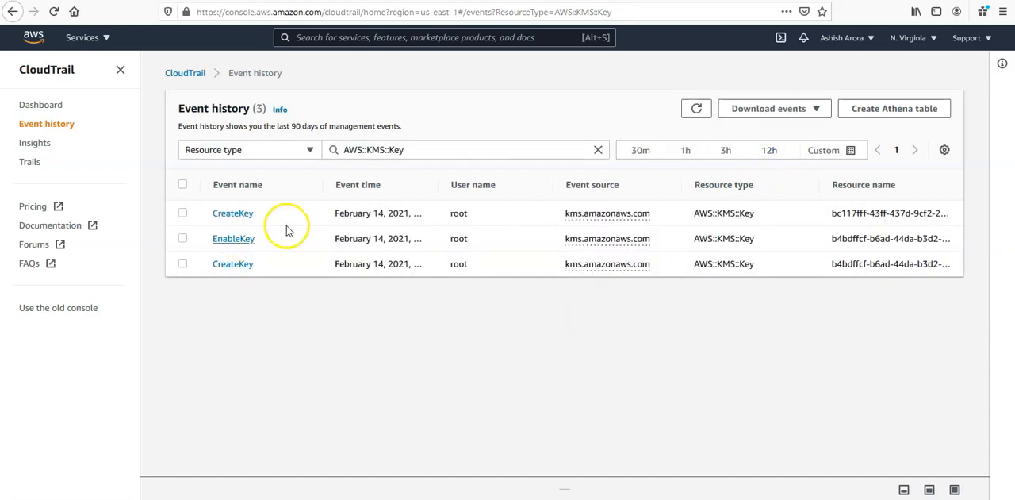
Open the EnableKey event and review its details and event record
click(234, 238)
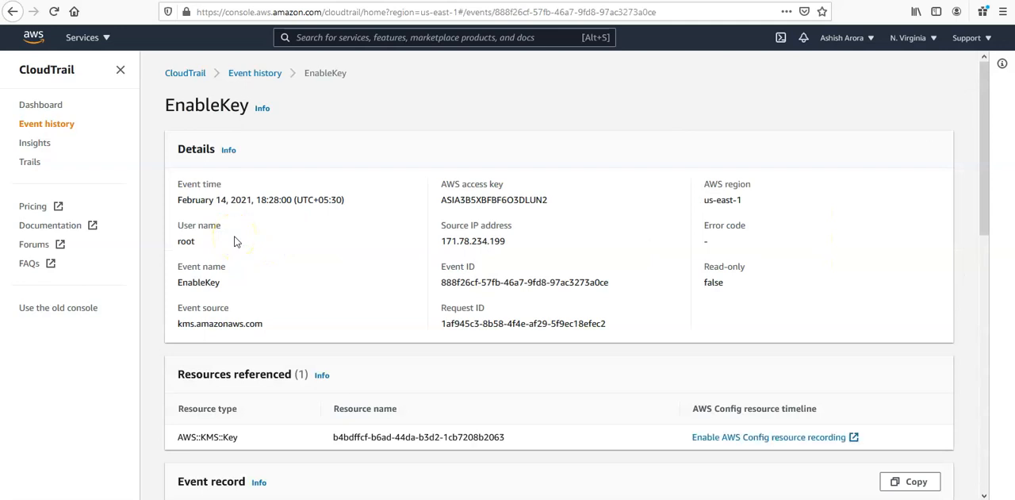
scroll(234, 241, down, 10)
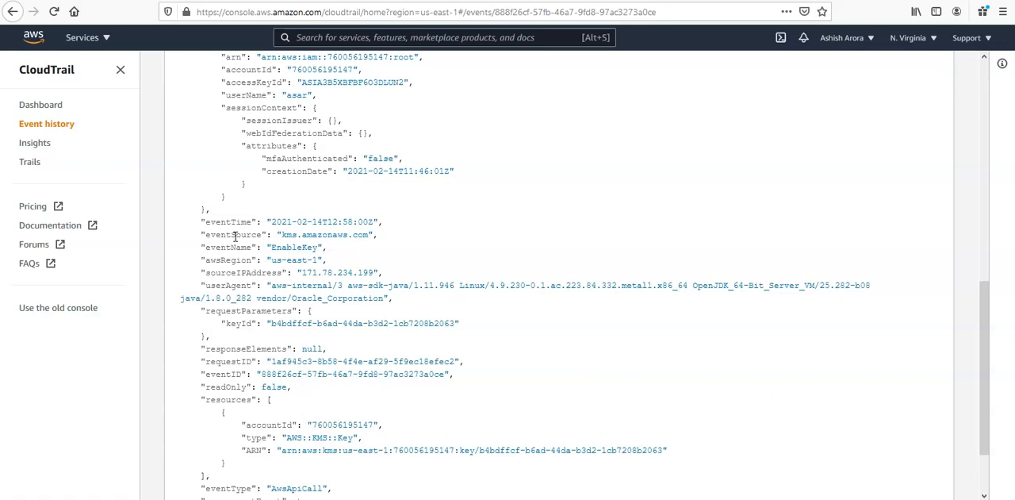
scroll(235, 236, up, 10)
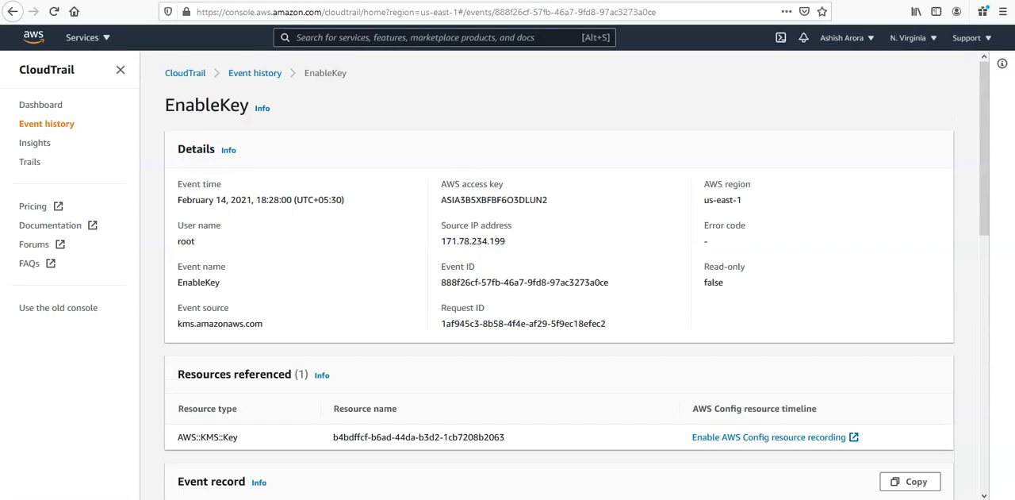
Duplicate the EnableKey event page in a new browser tab and open the S3 bucket list there
key(ctrl+t)
click(233, 0)
right_click(233, 0)
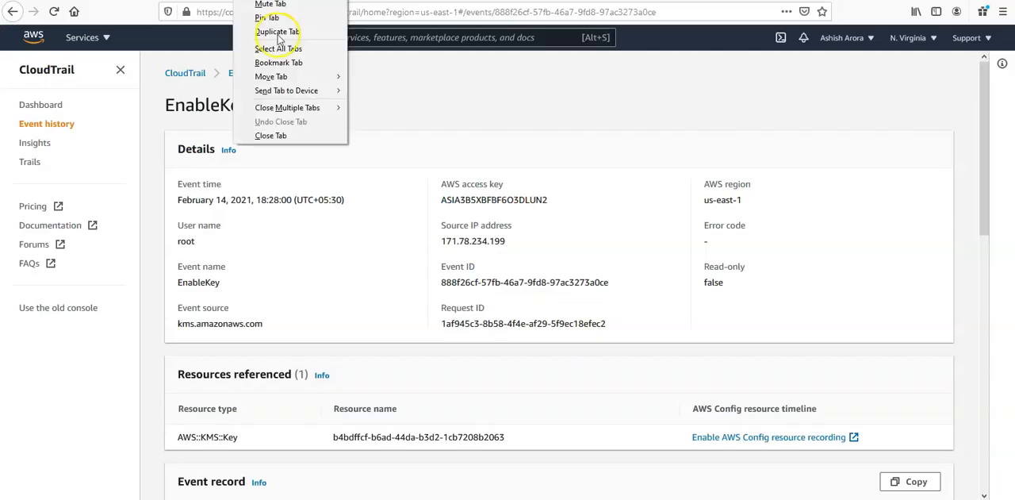
click(277, 32)
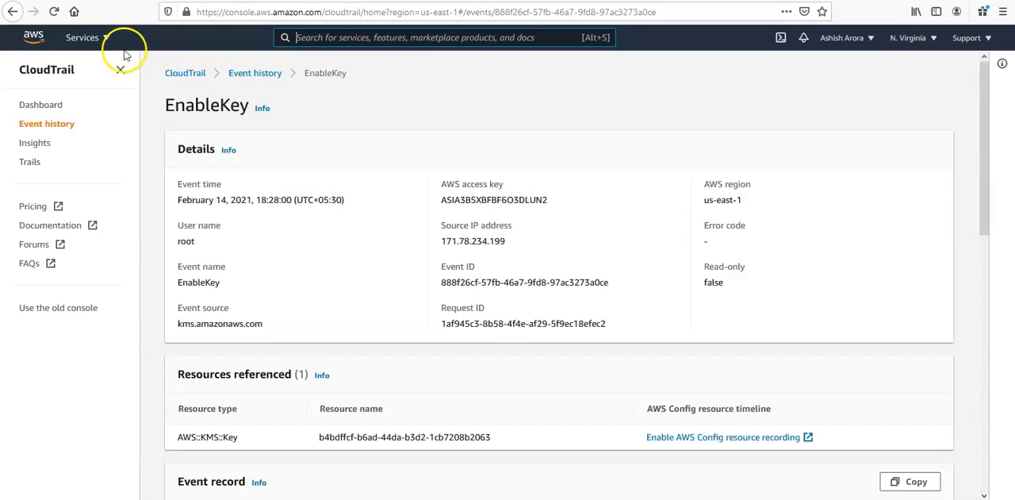
click(106, 37)
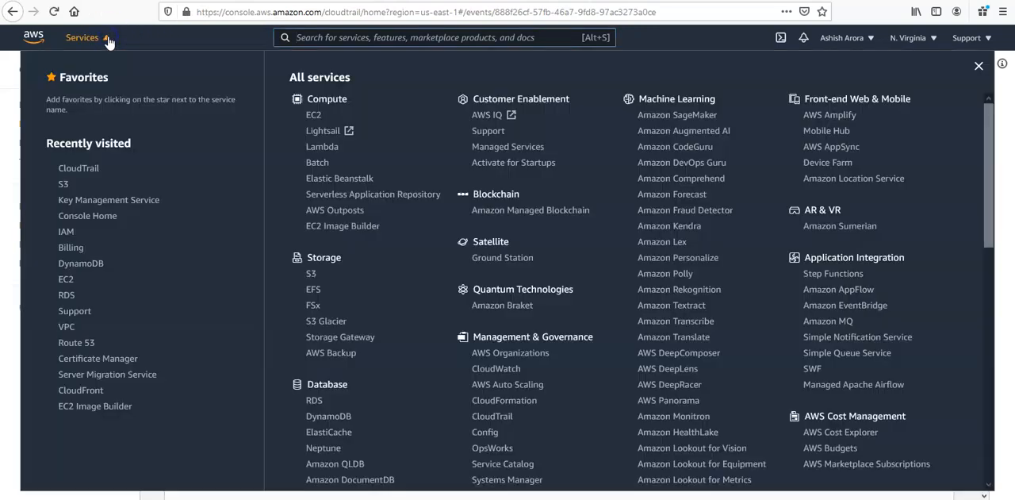
click(63, 187)
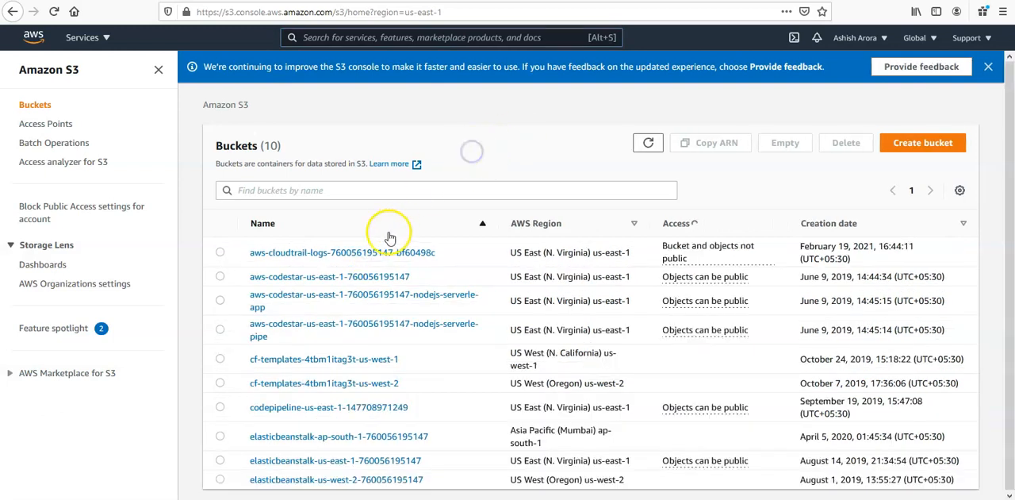
Open the CloudTrail logs bucket and browse through AWSLogs and the account folder into the CloudTrail folder
click(370, 254)
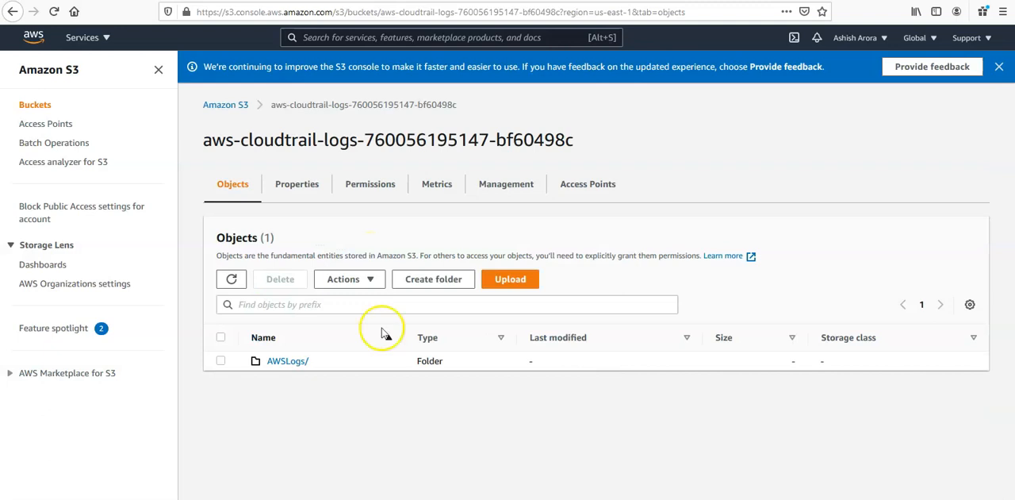
click(292, 361)
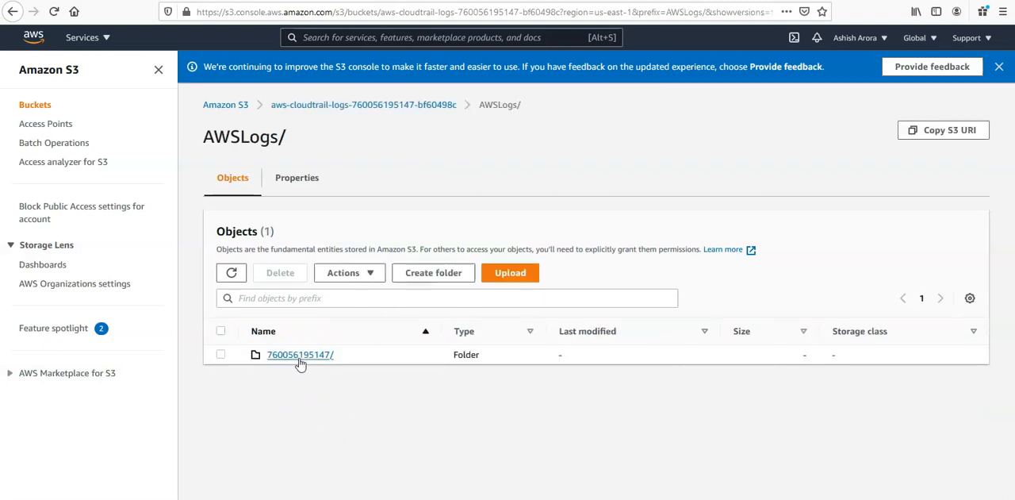
click(300, 356)
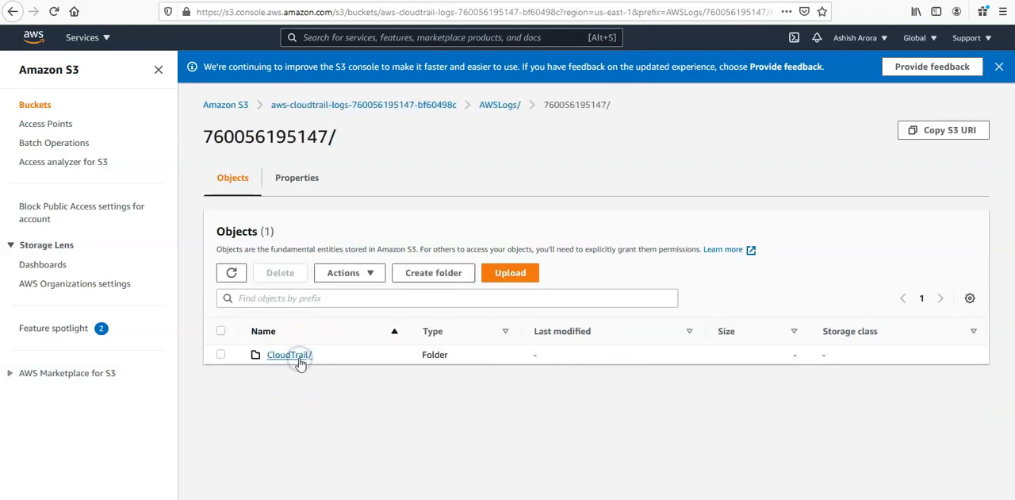
click(290, 355)
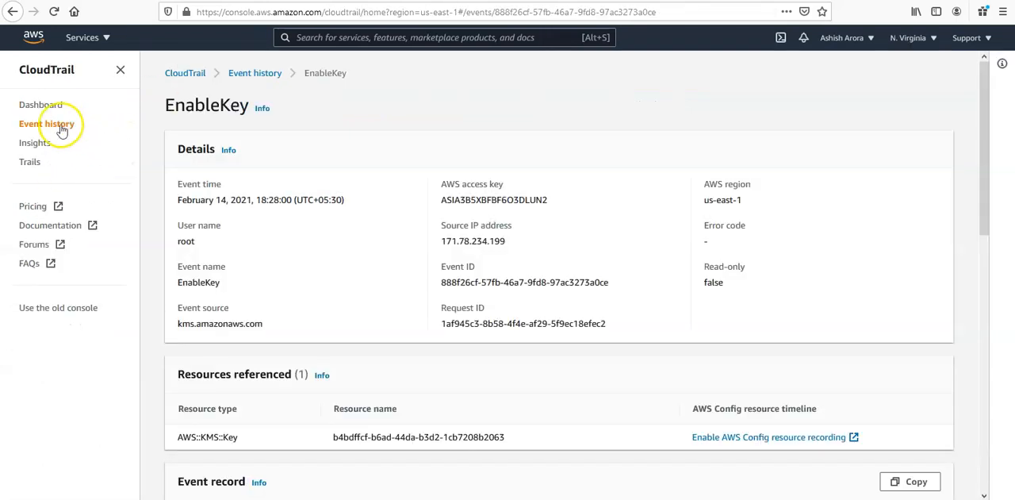
Return to CloudTrail, select the management-events trail in the trails list, and view the table's display preferences without changing them
click(30, 162)
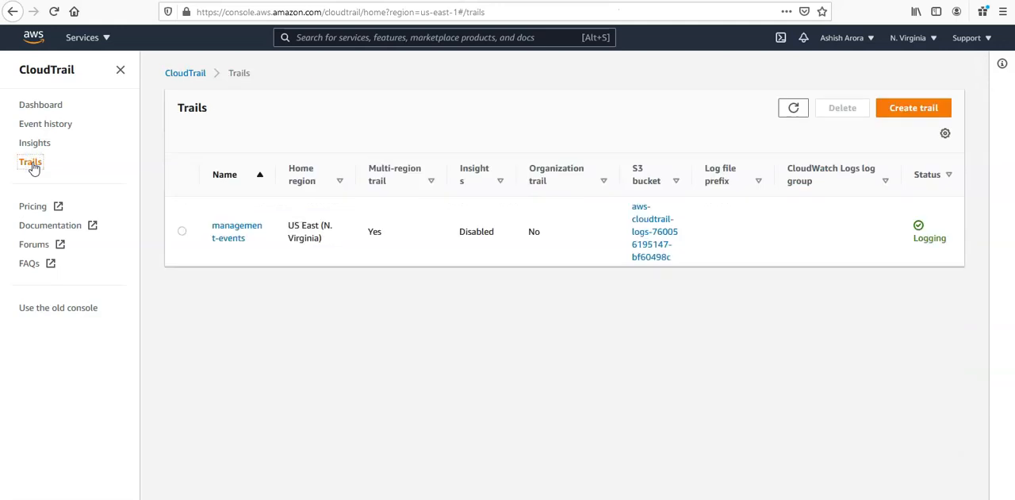
click(181, 230)
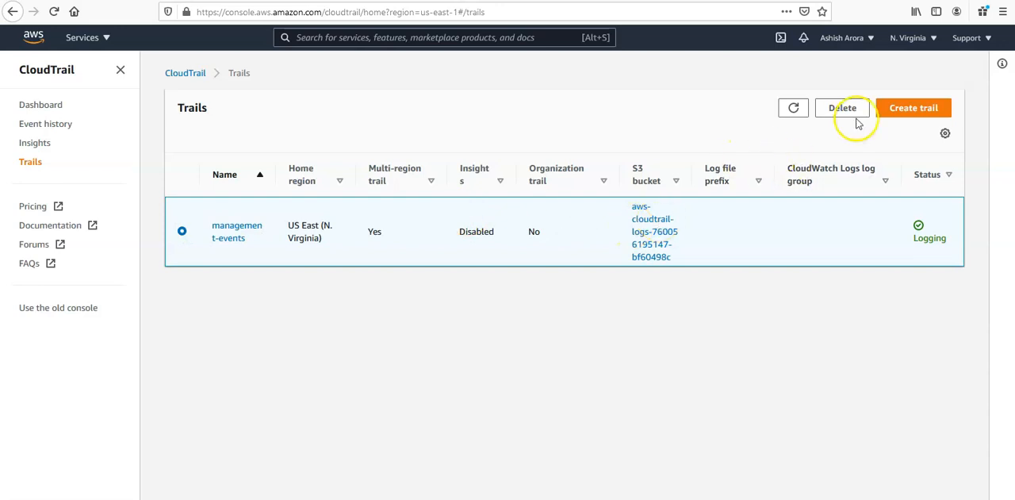
click(945, 134)
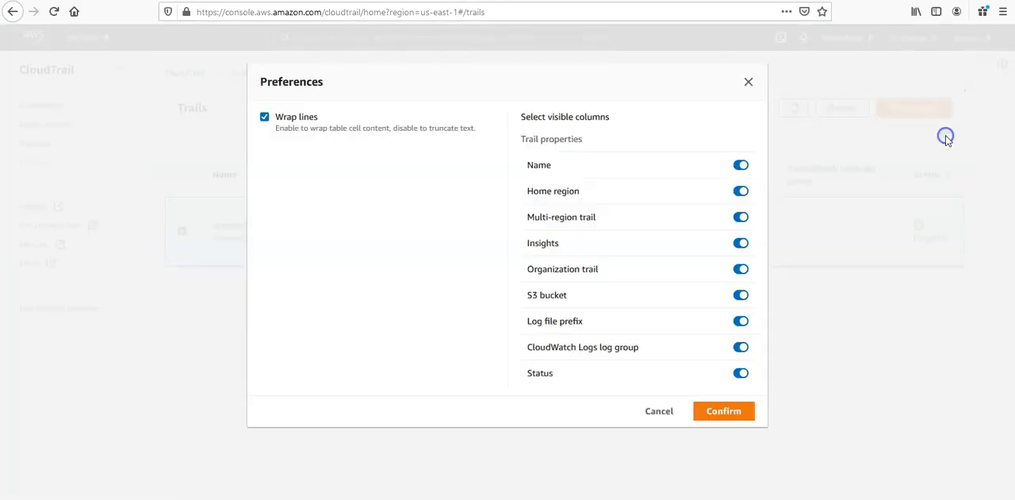
click(746, 89)
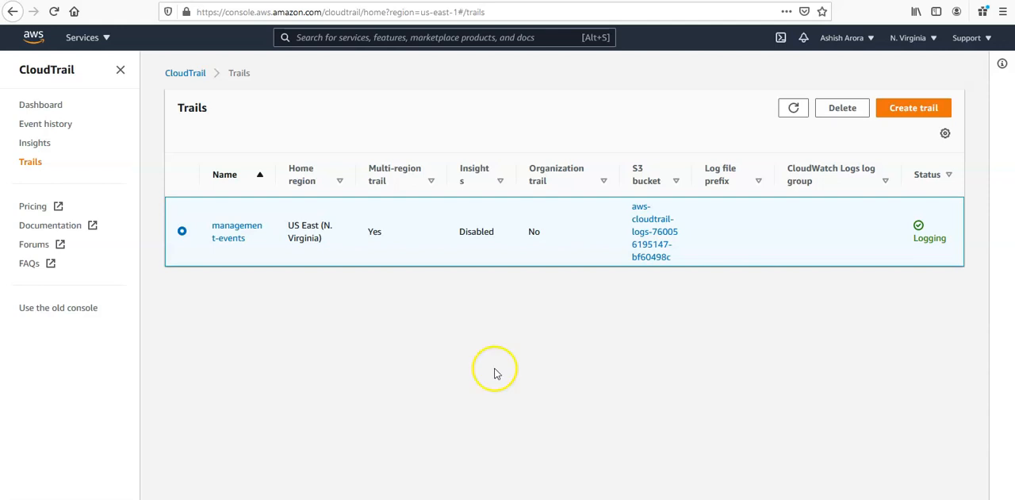
Open the management-events trail's general details for editing and review its storage, encryption and additional settings
click(230, 238)
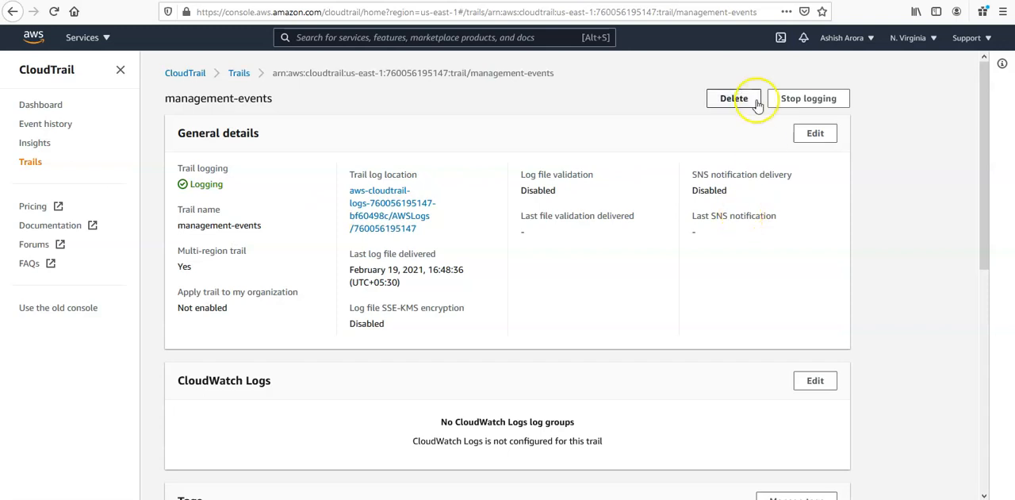
click(816, 135)
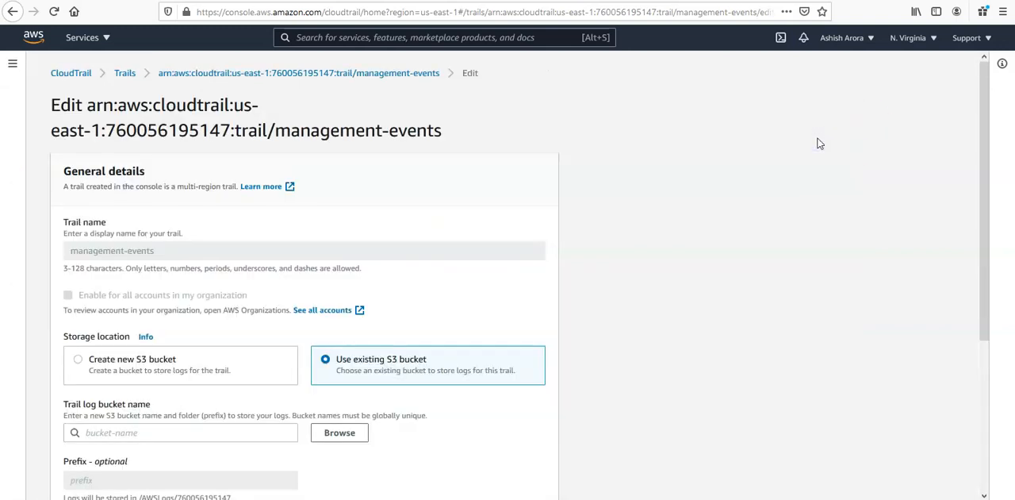
scroll(820, 143, down, 5)
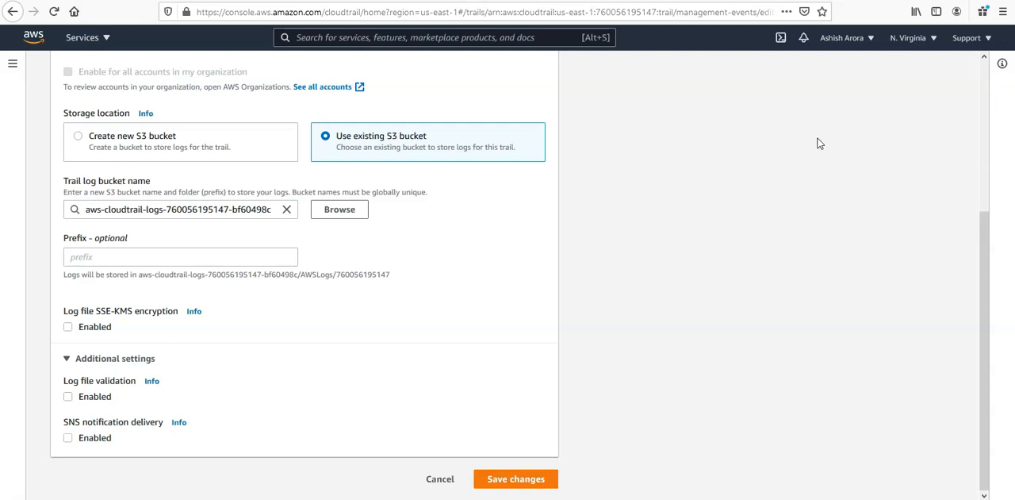
scroll(820, 144, up, 5)
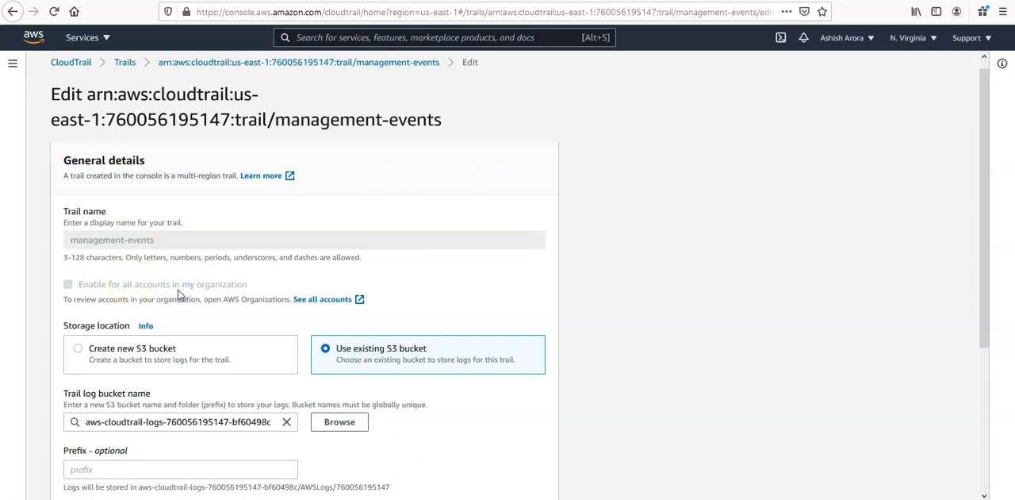
scroll(178, 295, down, 3)
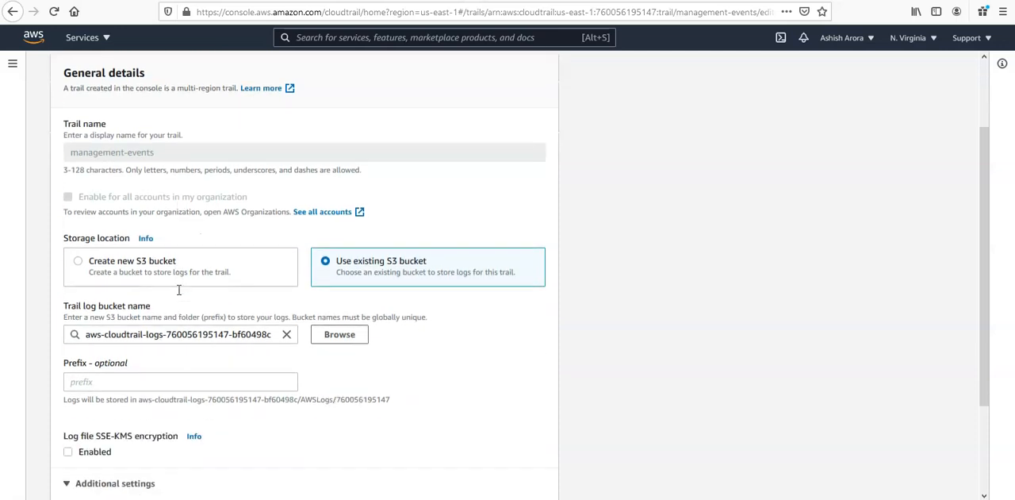
Browse the existing S3 buckets for the trail log, cancel the choice, and review the encryption, validation and SNS options
click(335, 317)
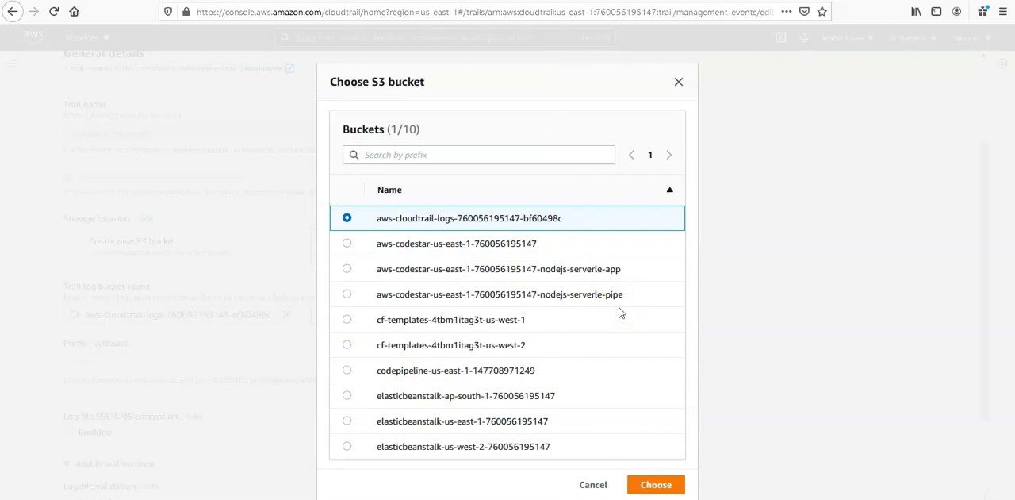
click(593, 483)
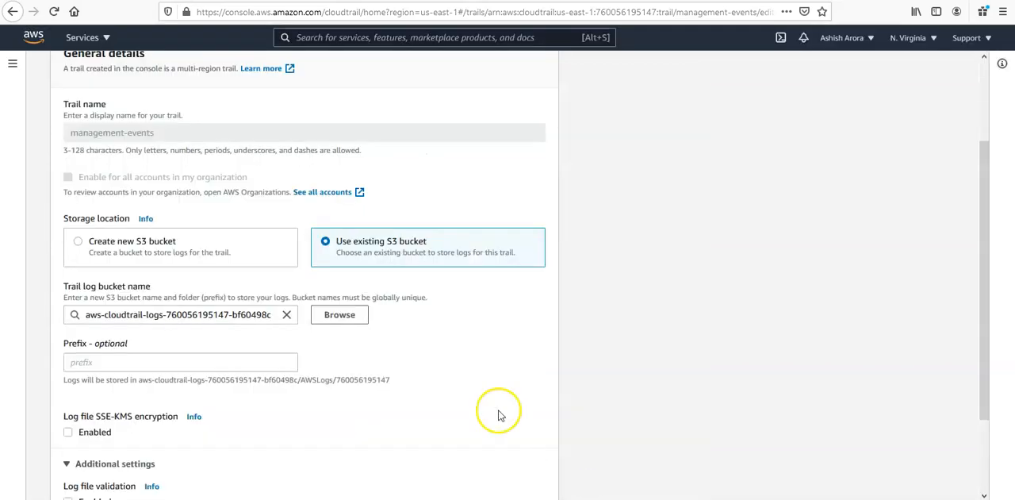
scroll(471, 373, down, 3)
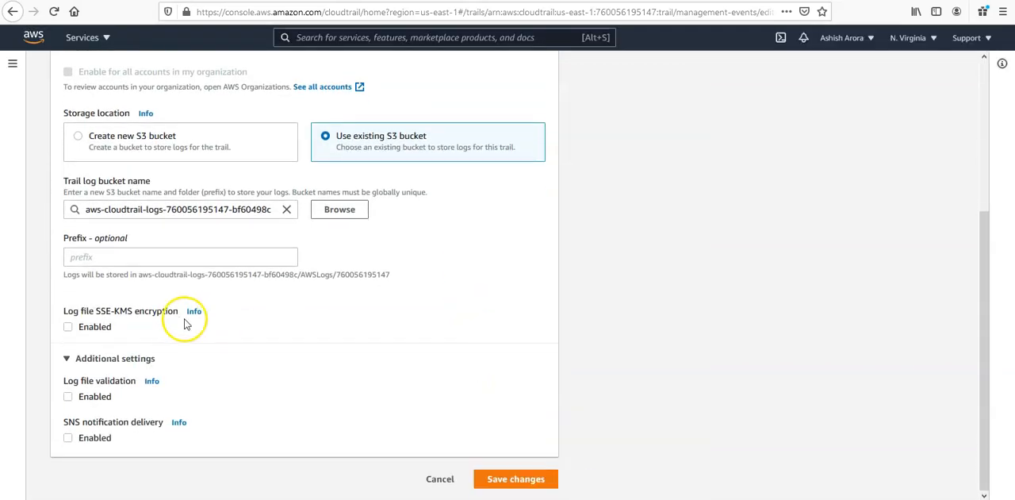